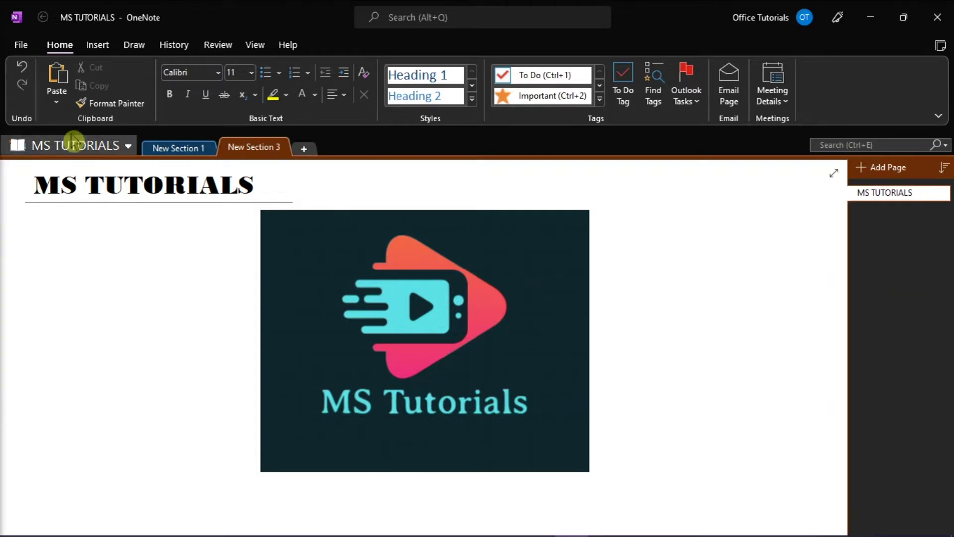
Go to File > Open to show the recent notebooks list.
left_click(21, 44)
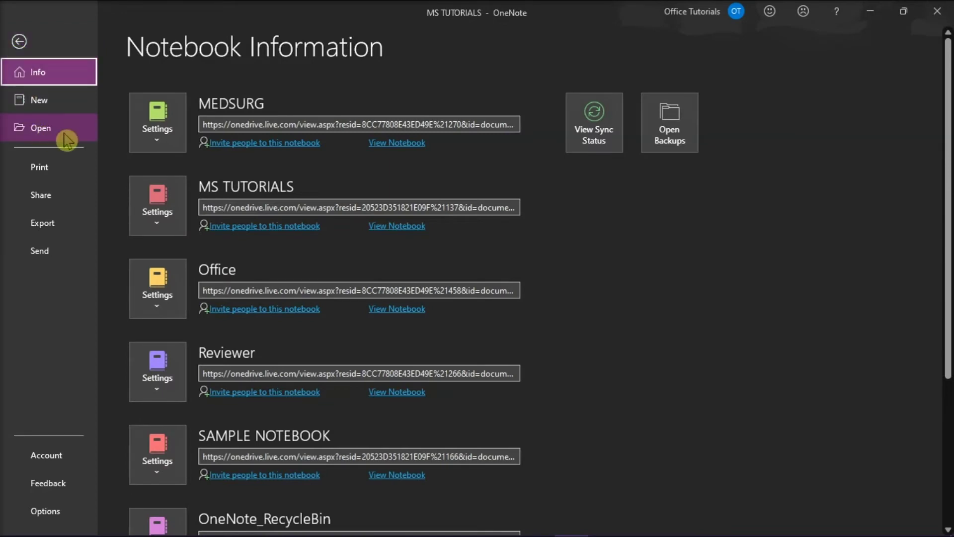
left_click(67, 139)
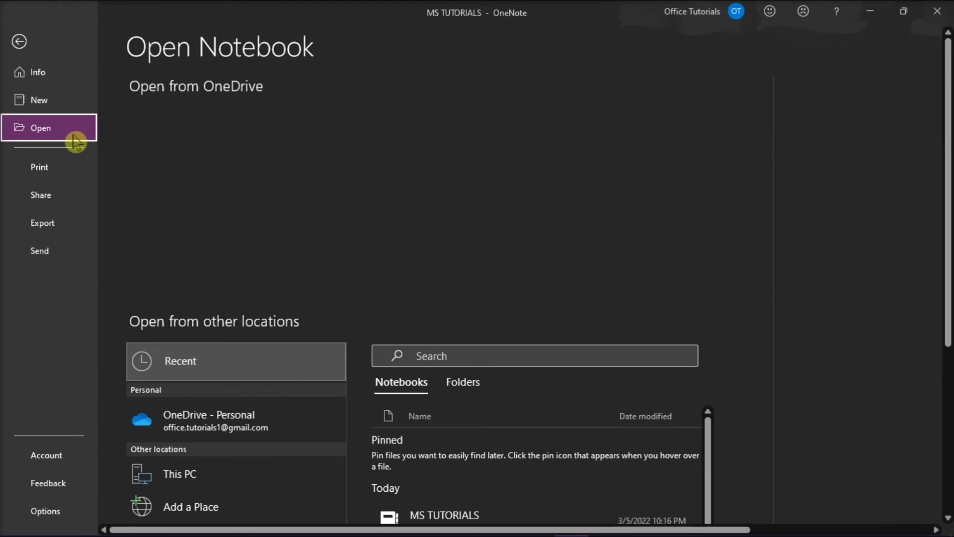
scroll(771, 373, "down", 5)
scroll(551, 351, "down", 3)
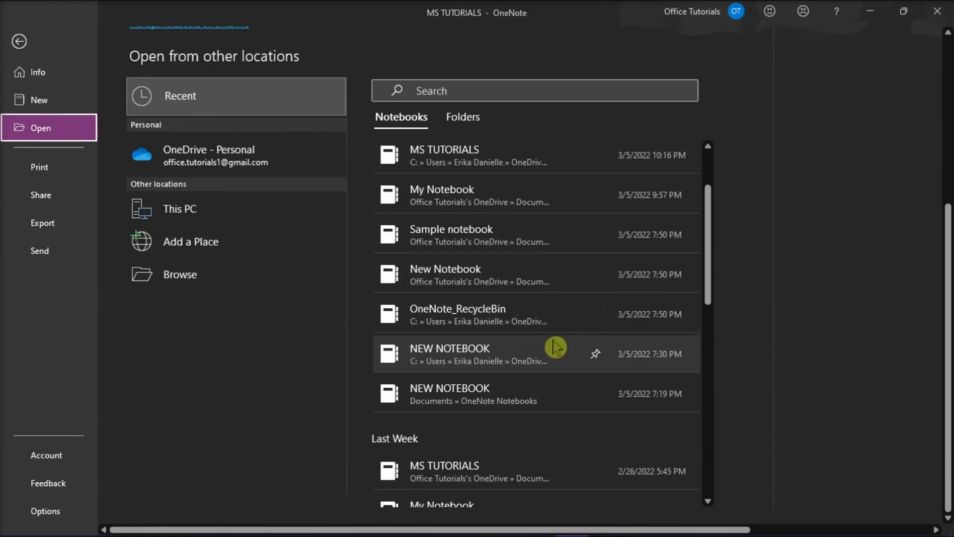
scroll(552, 347, "down", 4)
scroll(552, 347, "down", 2)
scroll(544, 328, "up", 1)
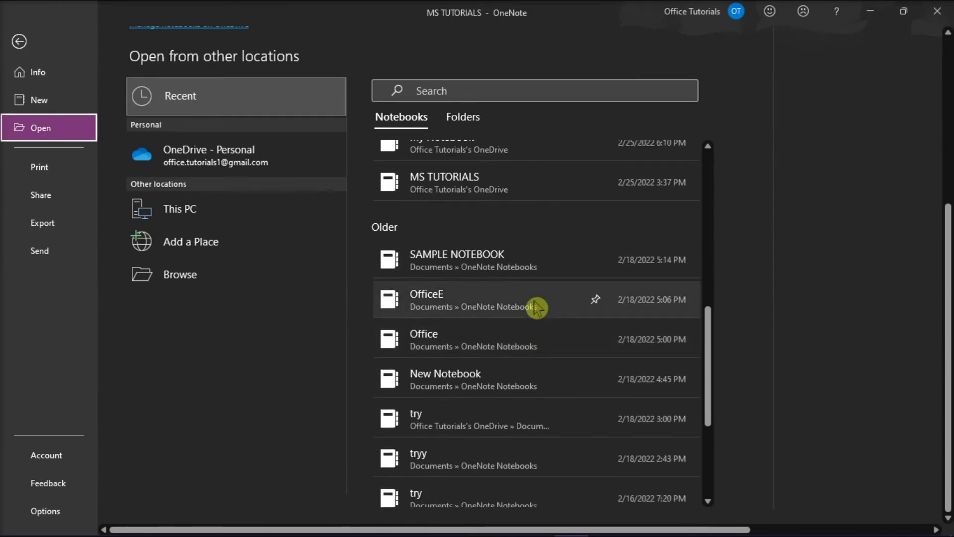
Remove OfficeE, try, tryy and the second try from the Older recent notebooks list.
right_click(537, 307)
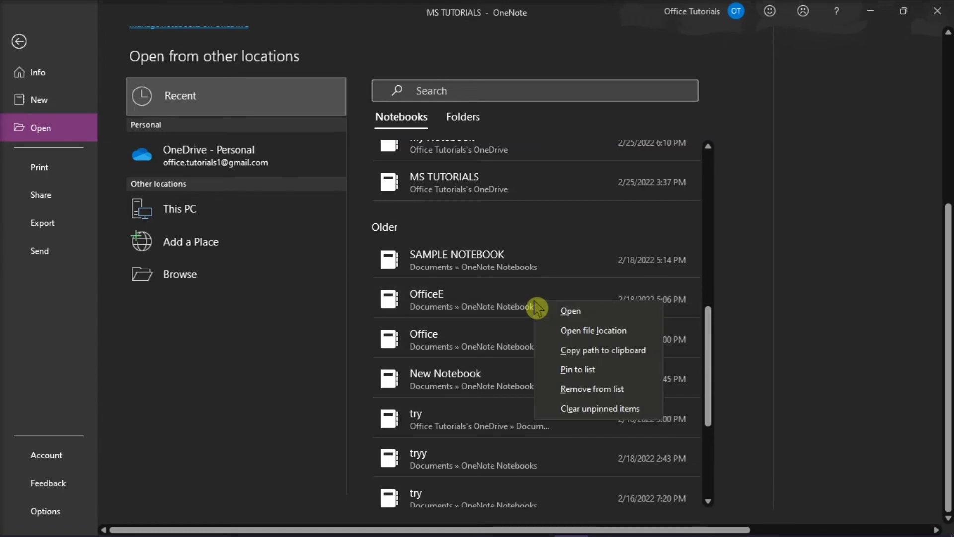
left_click(598, 391)
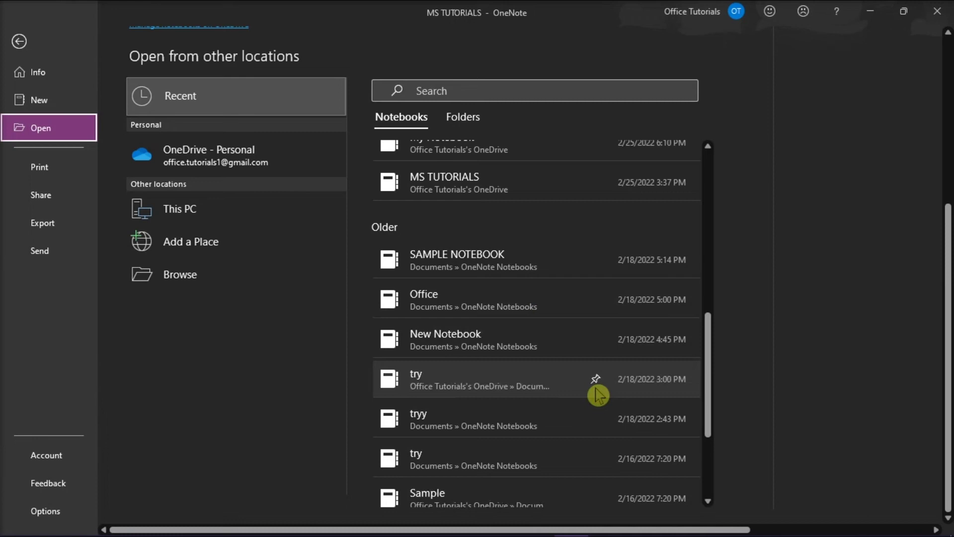
right_click(542, 382)
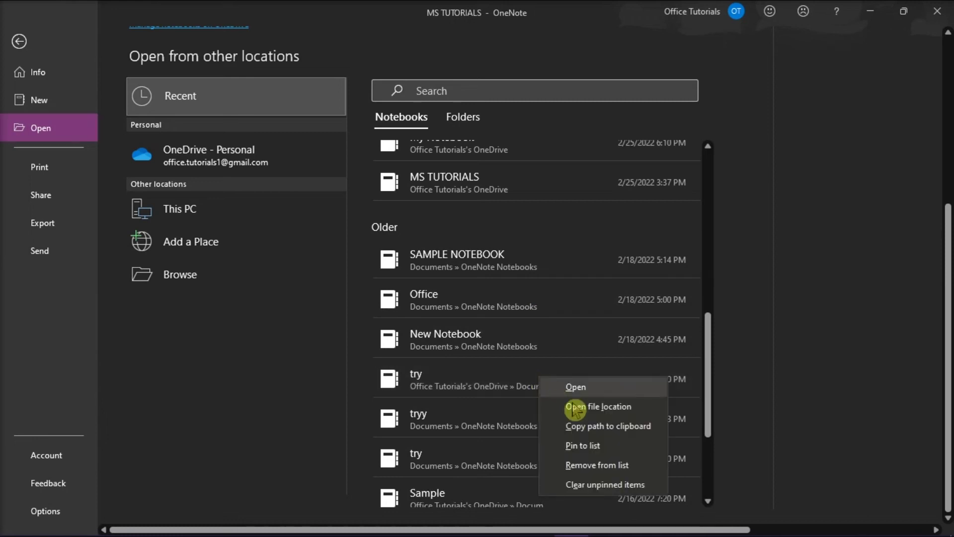
left_click(594, 467)
right_click(519, 382)
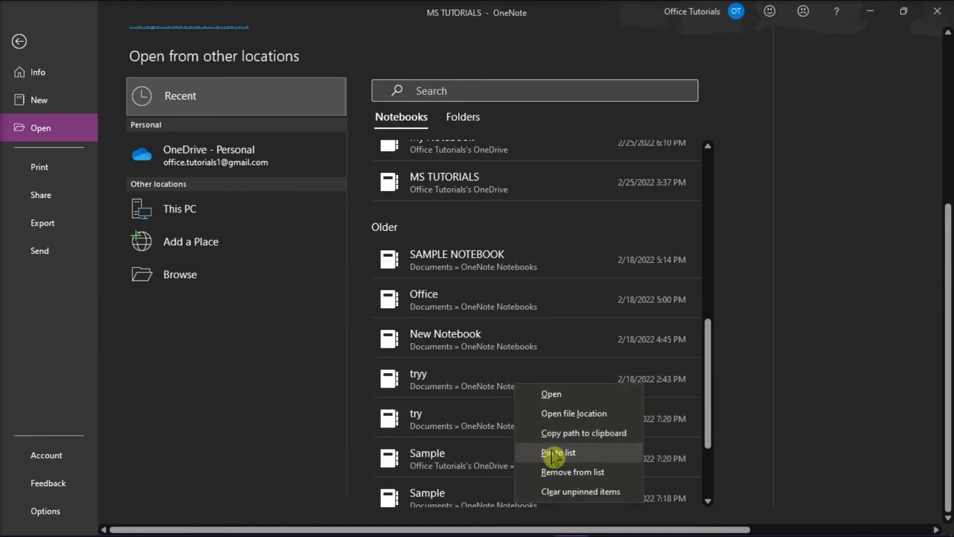
left_click(559, 472)
right_click(509, 387)
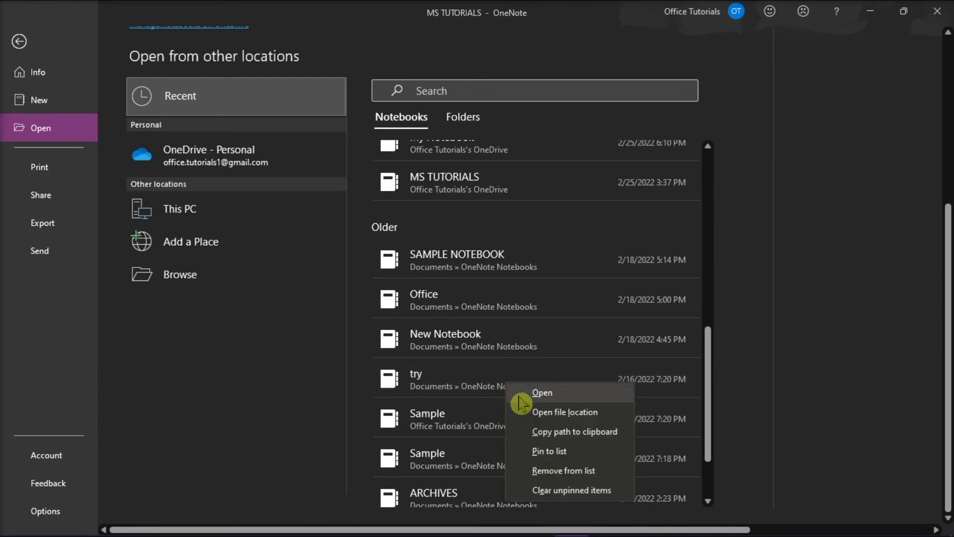
left_click(557, 472)
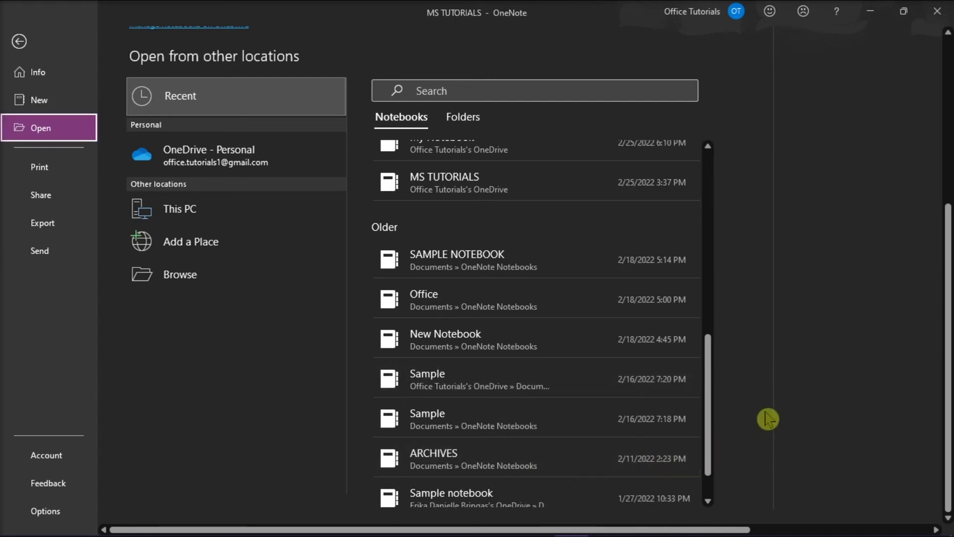